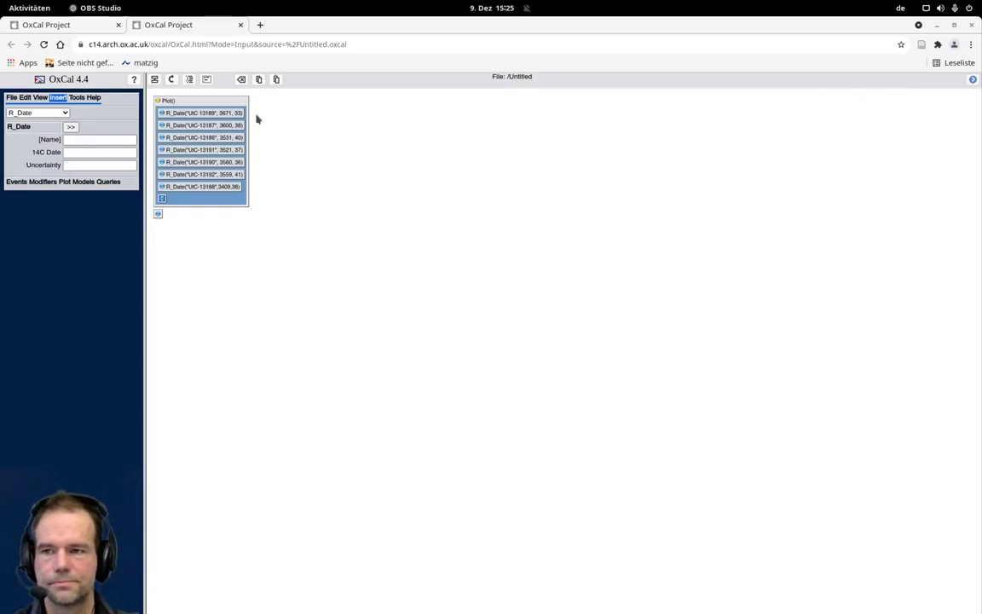
Run the model and display UtC 13189 R_Date(3671,33) as a single calibration plot.
left_click(973, 79)
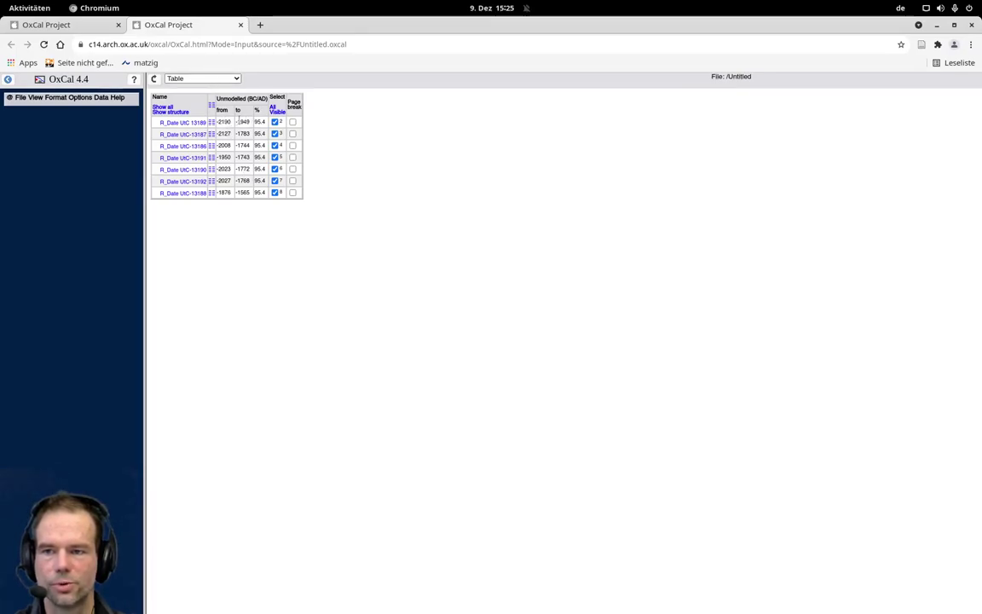
left_click(199, 78)
left_click(205, 104)
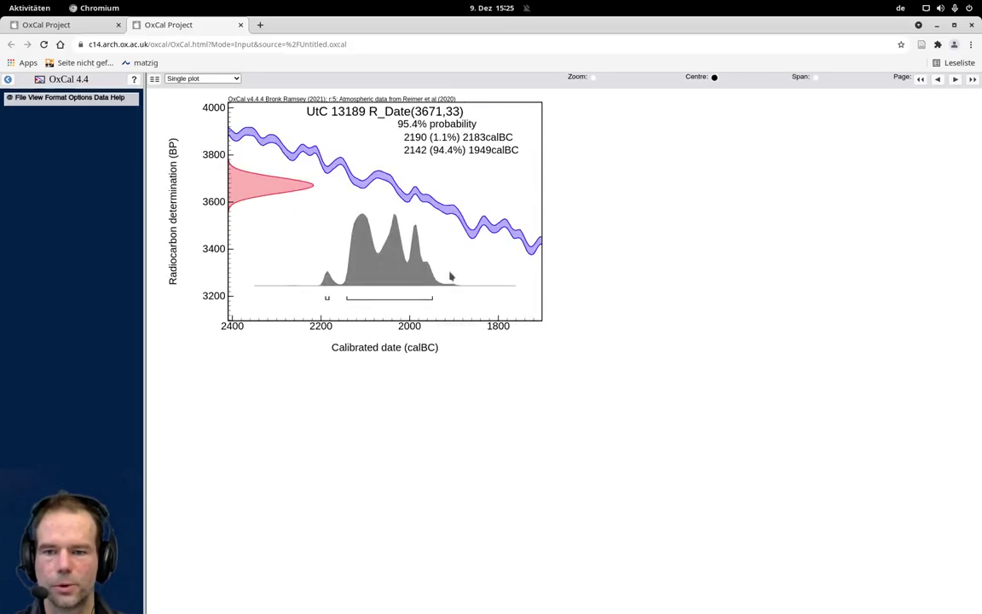
left_click(955, 80)
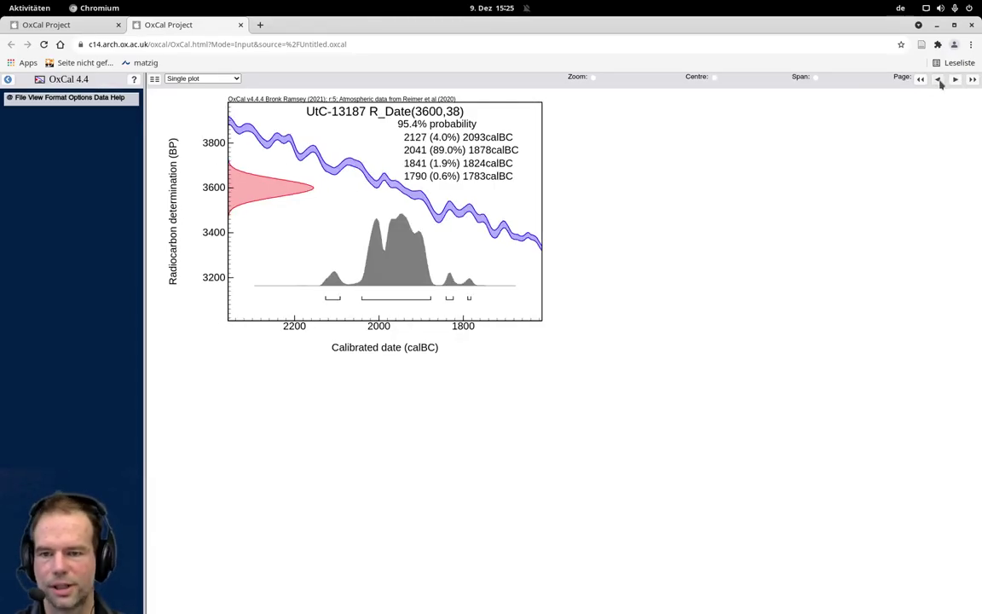
left_click(938, 79)
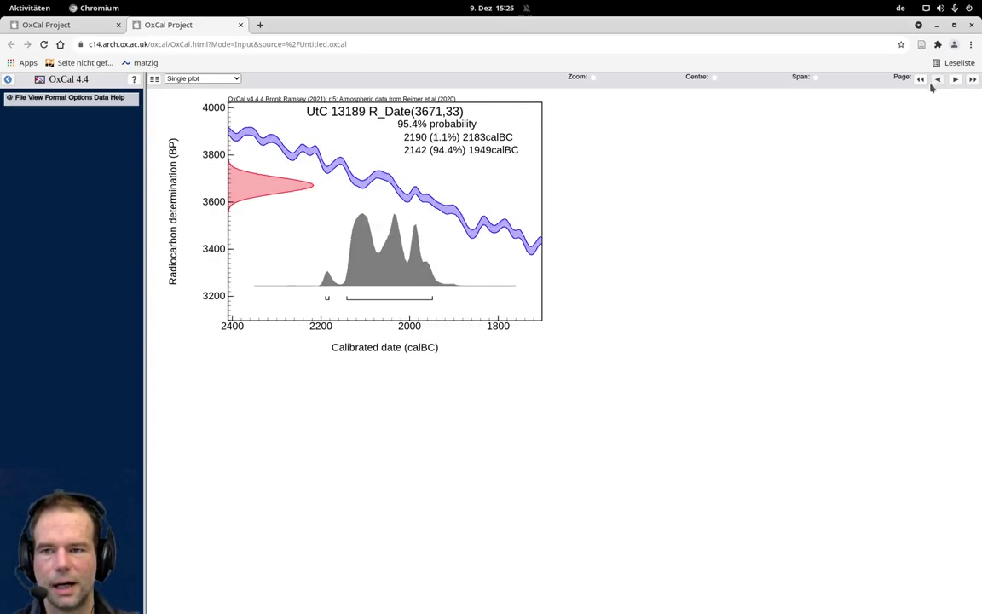
Return to the input model and set the insertion point at the end of the Plot.
left_click(7, 79)
left_click(161, 198)
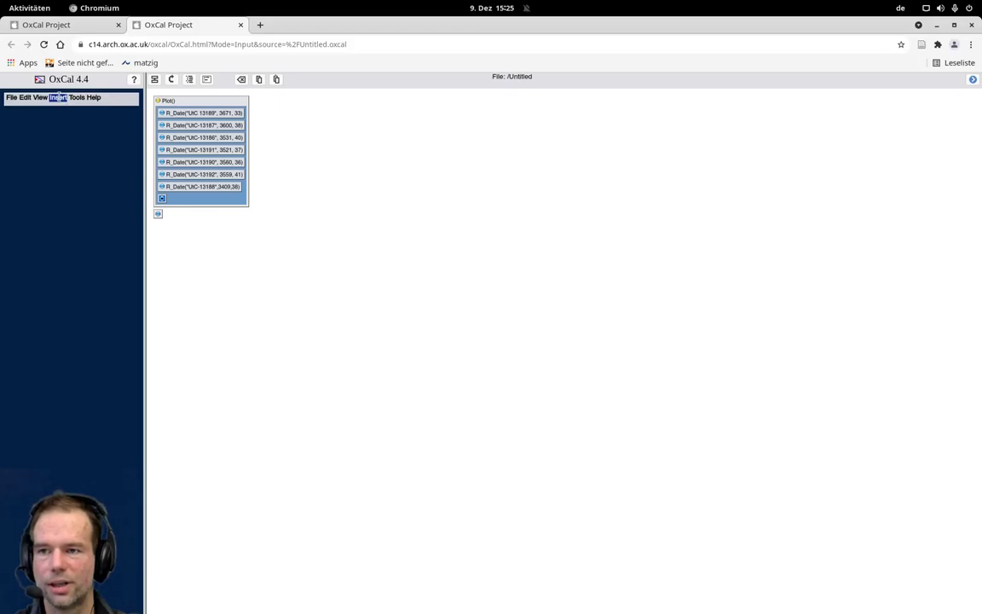
left_click(58, 97)
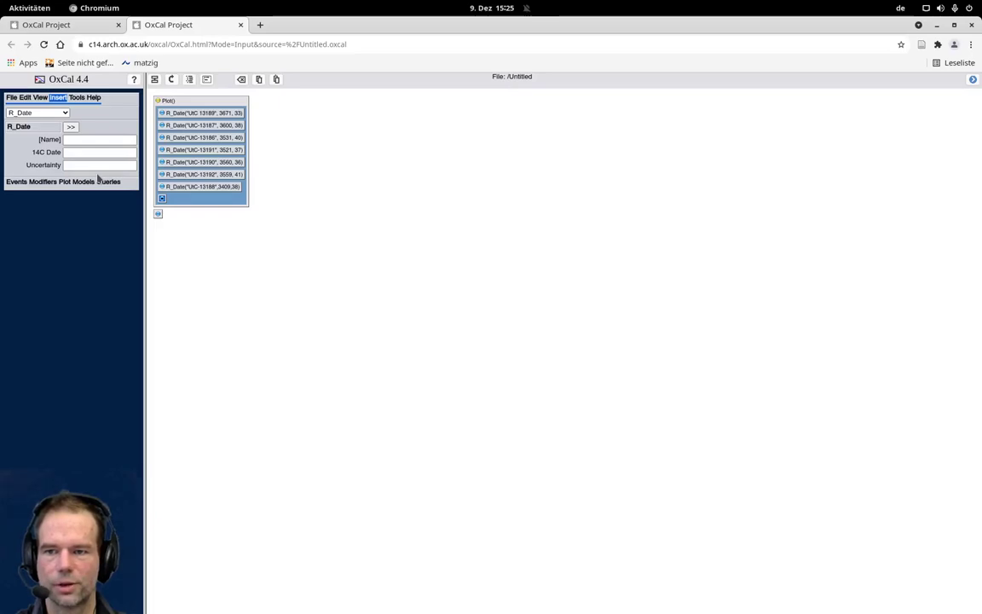
Choose a Combine element to insert and start entering its name, Individual 1.
left_click(61, 113)
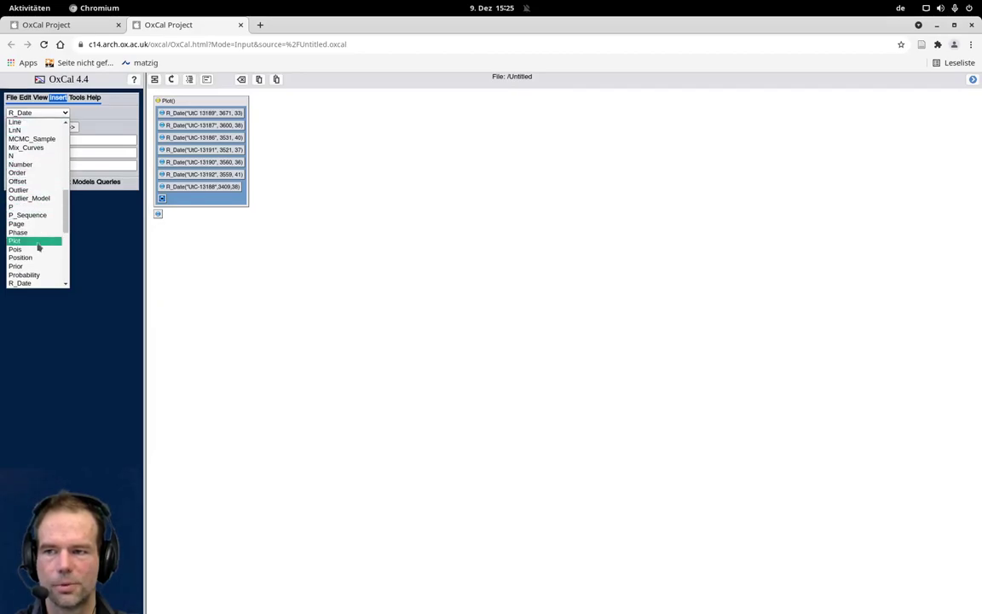
scroll(45, 259, "up", 1)
scroll(45, 259, "up", 8)
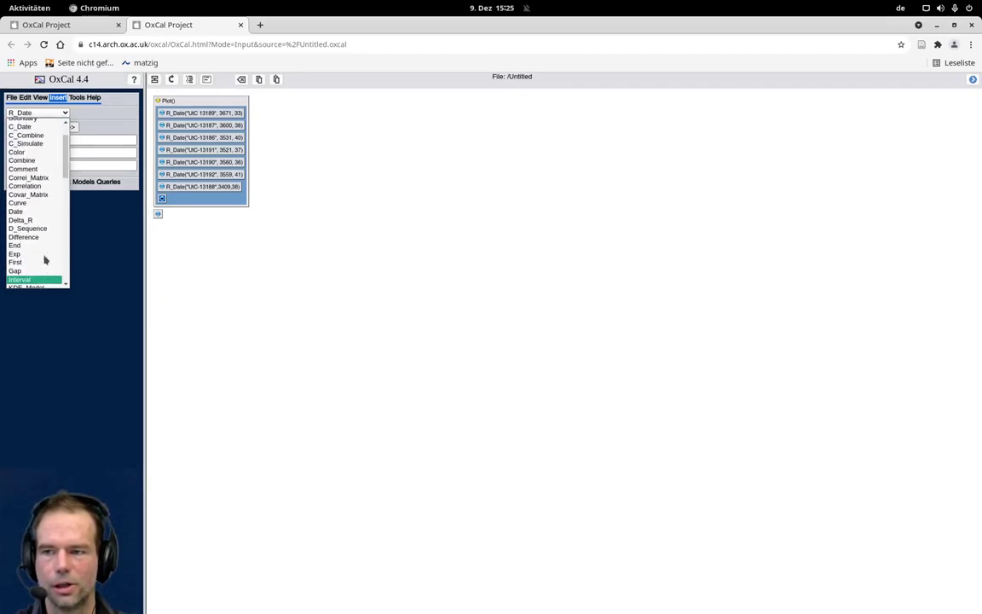
scroll(36, 258, "down", 5)
scroll(36, 258, "down", 12)
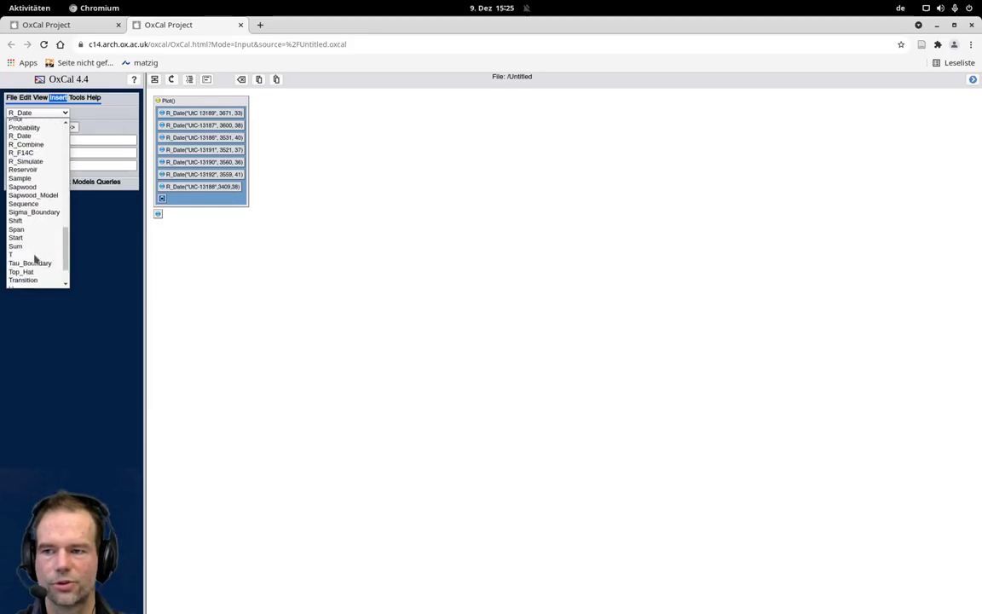
scroll(36, 259, "up", 10)
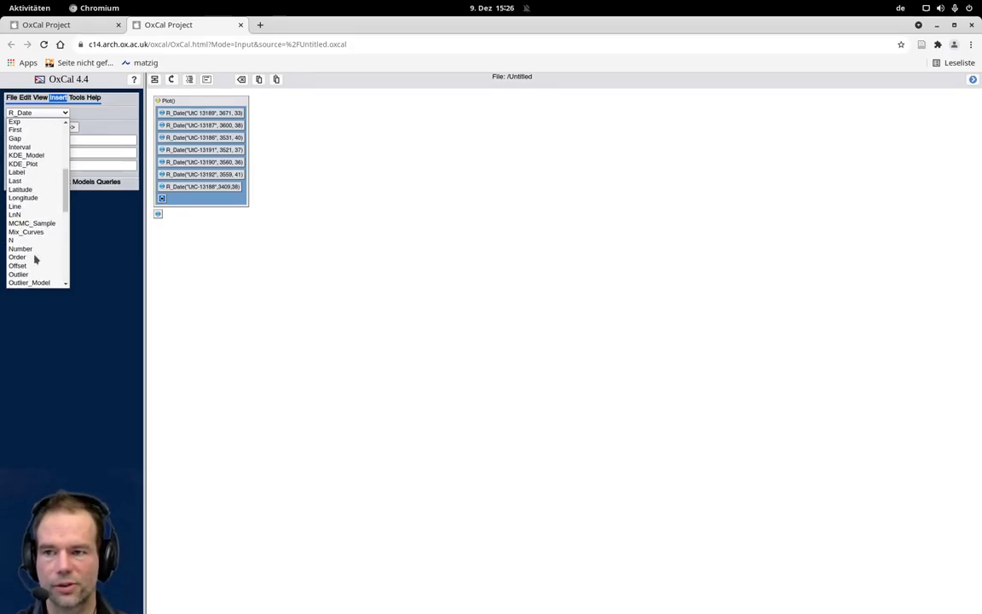
scroll(35, 259, "up", 4)
scroll(27, 204, "up", 6)
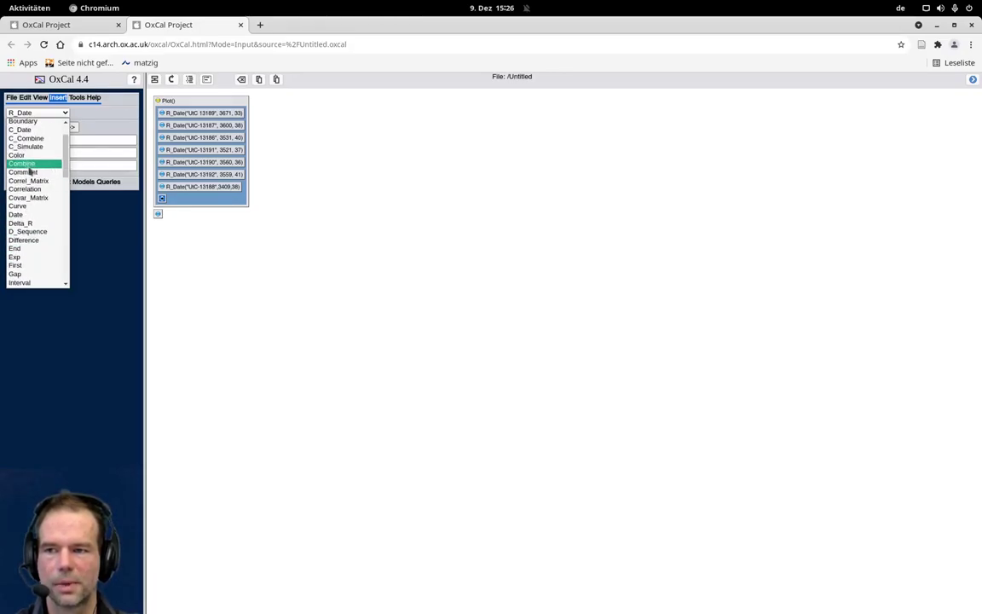
left_click(25, 164)
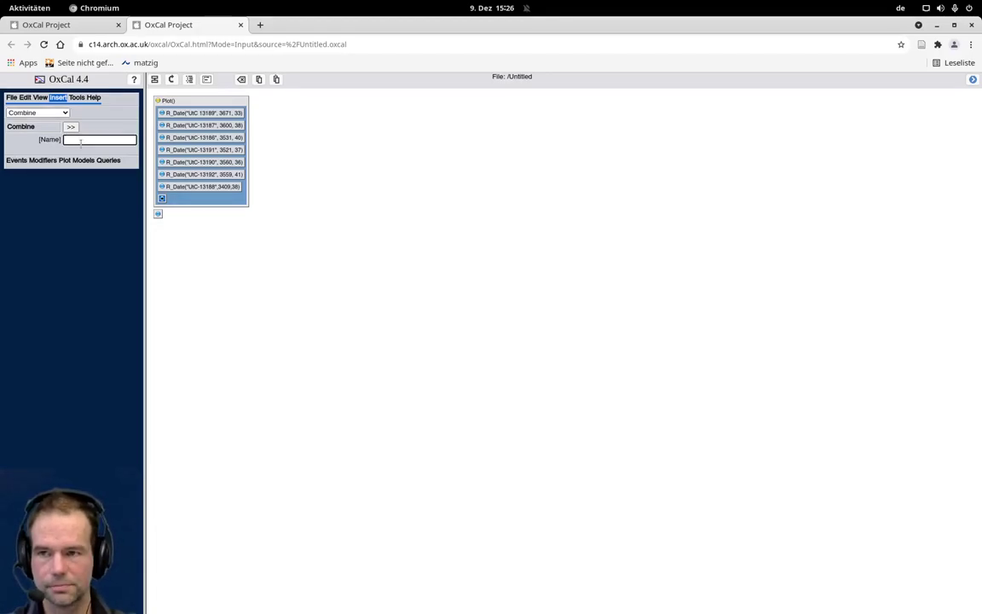
type("I")
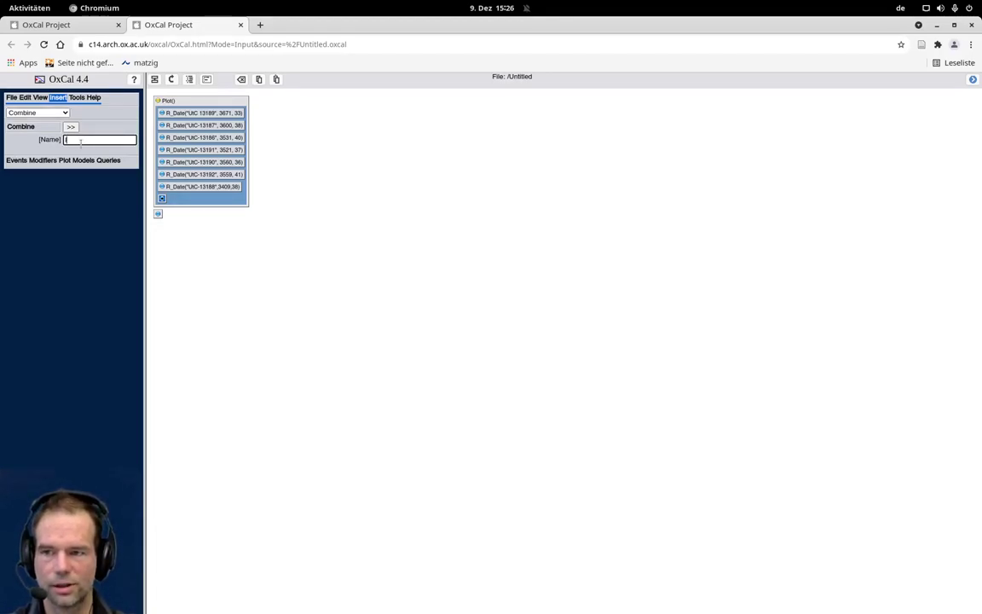
type("nii")
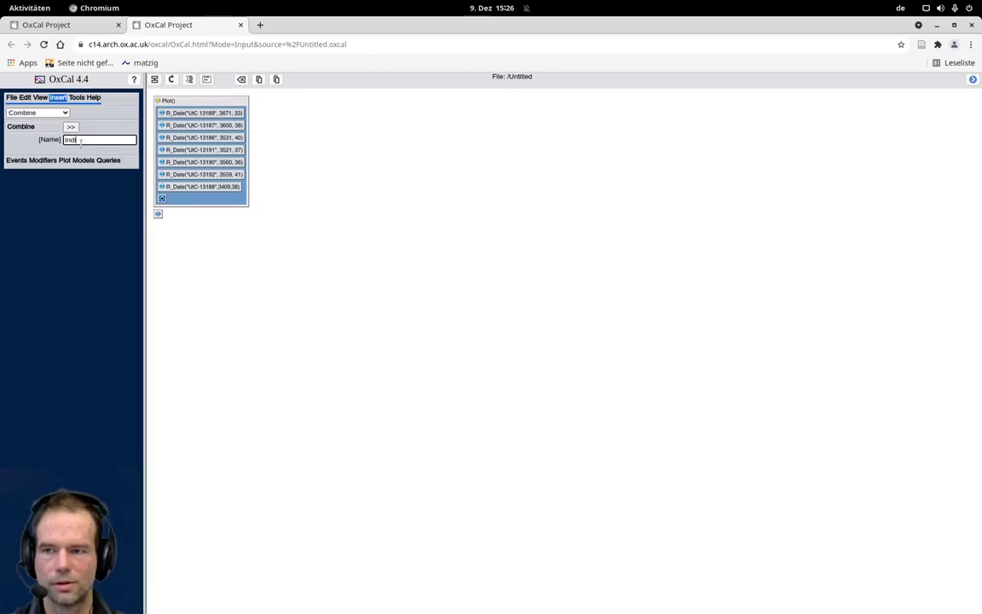
type("vidual 1")
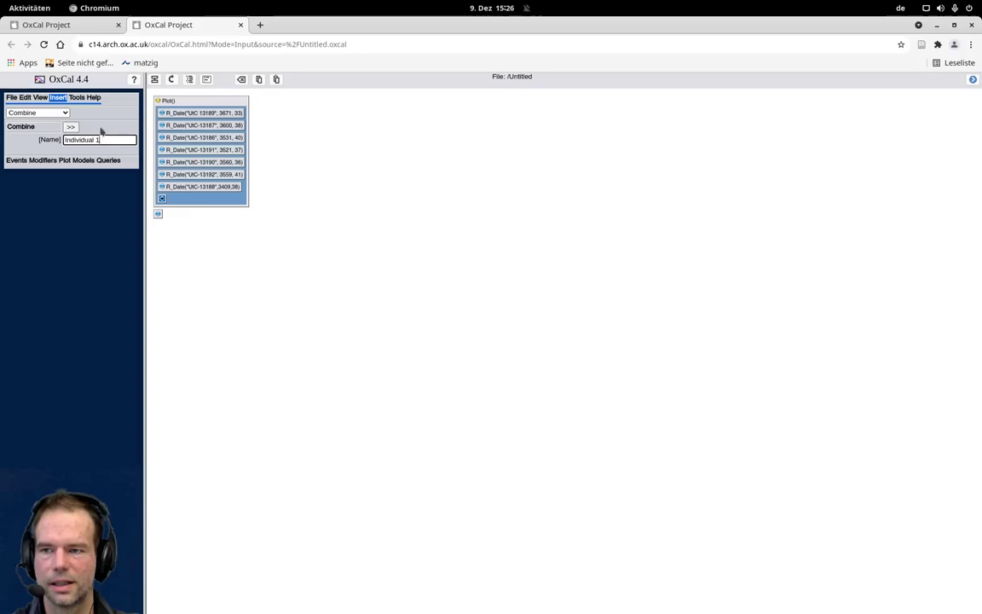
Add the Individual 1 Combine and copy UtC 13189 and UtC-13187 into it.
left_click(71, 127)
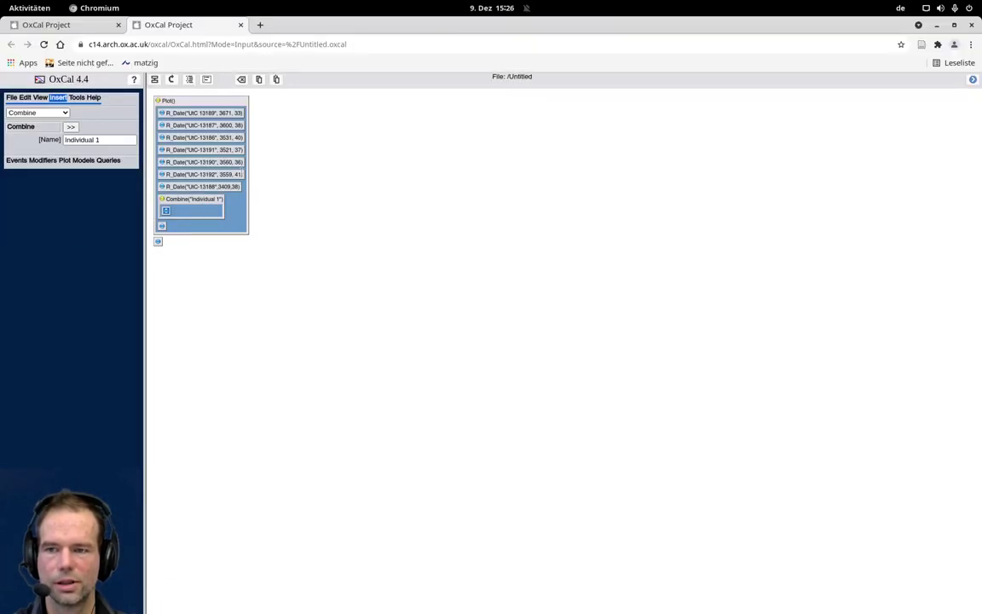
left_click(163, 117)
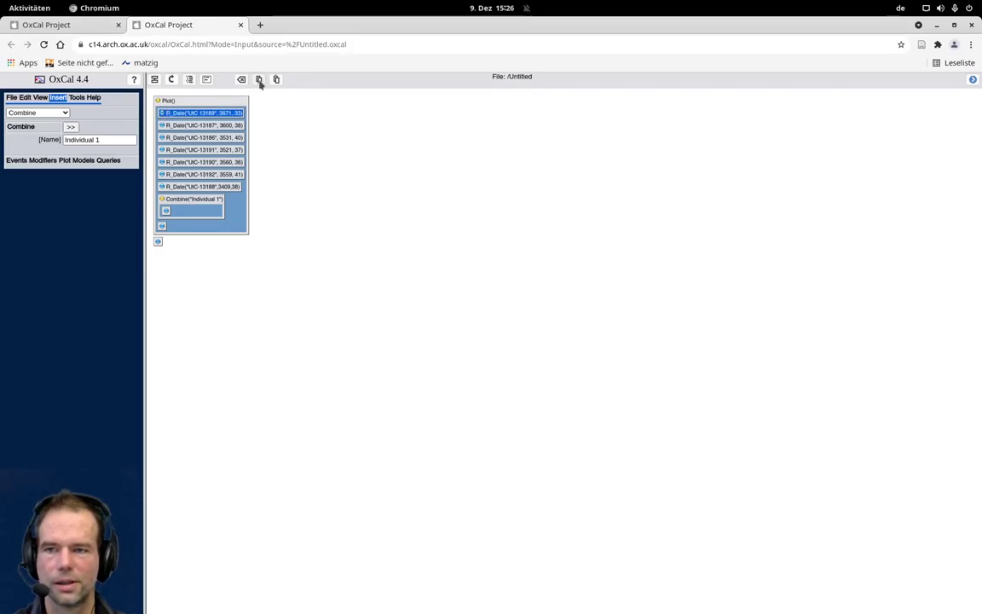
left_click(166, 213)
left_click(276, 79)
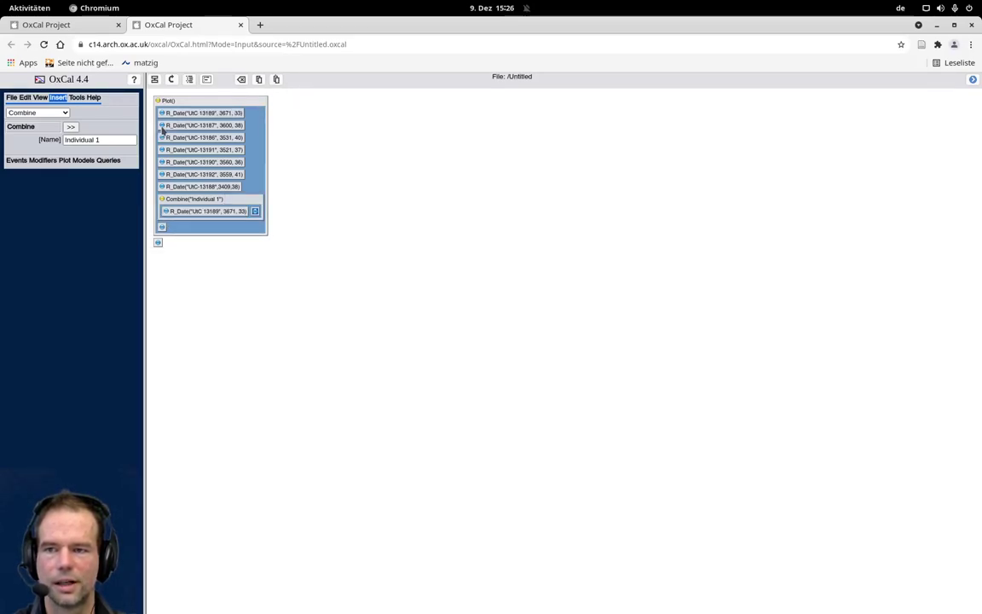
left_click(162, 126)
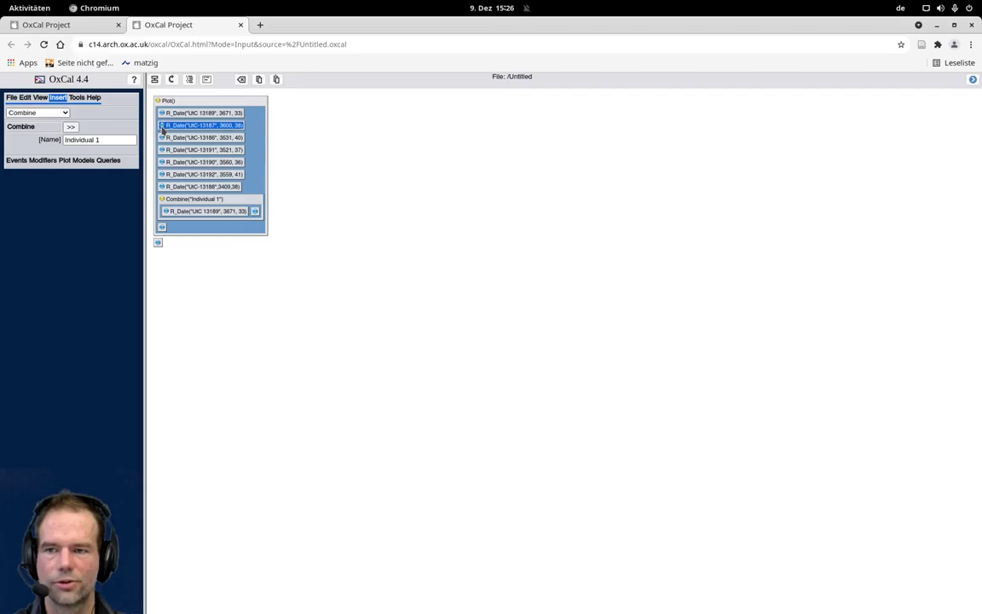
left_click(258, 79)
left_click(254, 212)
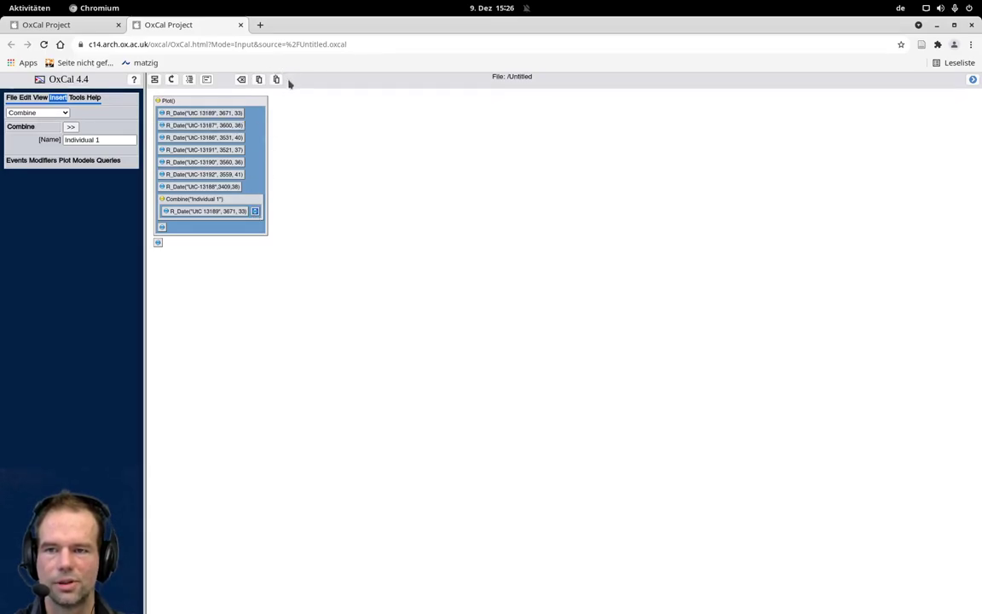
left_click(276, 79)
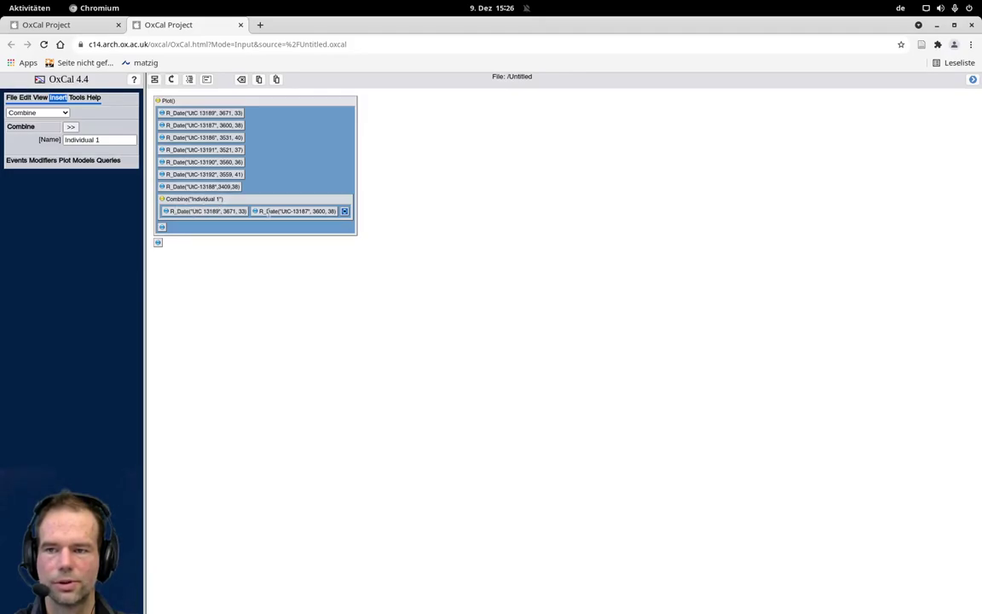
Delete the five unneeded dates, including UIC-13190, UIC-13192 and UIC-13188.
left_click(213, 114)
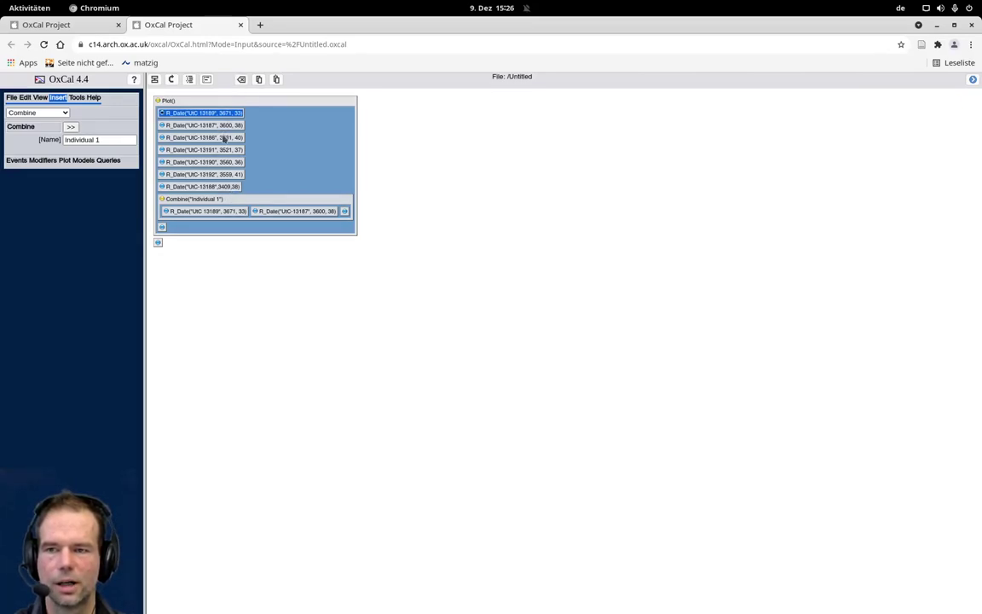
left_click(164, 139)
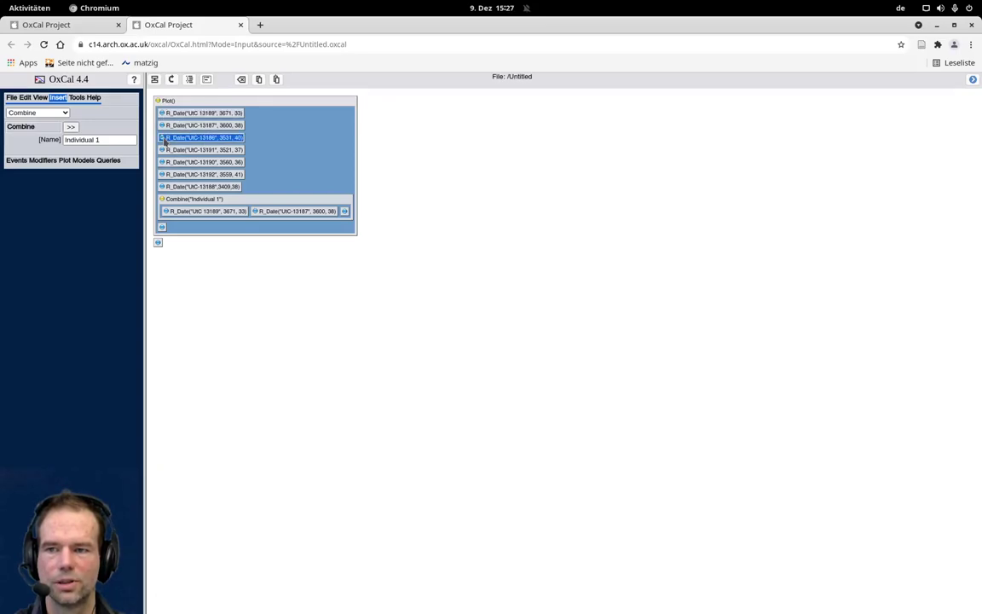
left_click(242, 79)
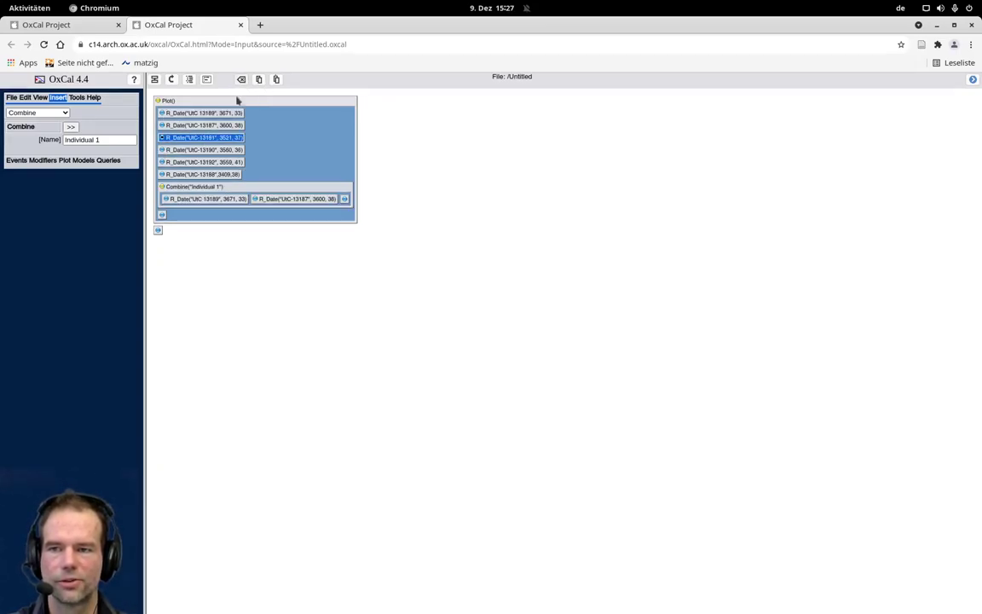
left_click(243, 79)
left_click(242, 80)
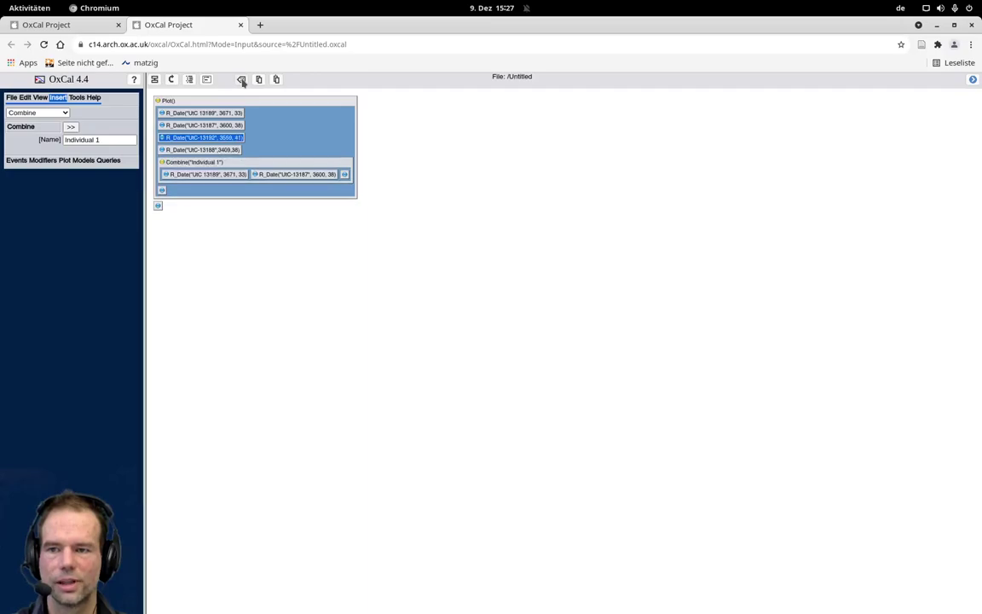
left_click(242, 79)
left_click(242, 79)
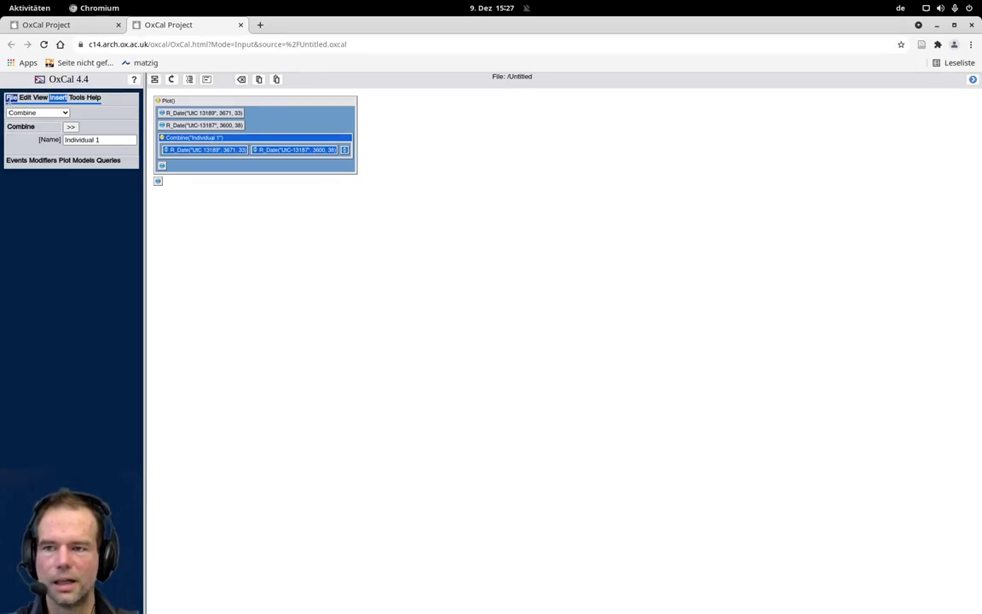
Switch to the code view and highlight the date, Combine and inner-date lines.
left_click(206, 80)
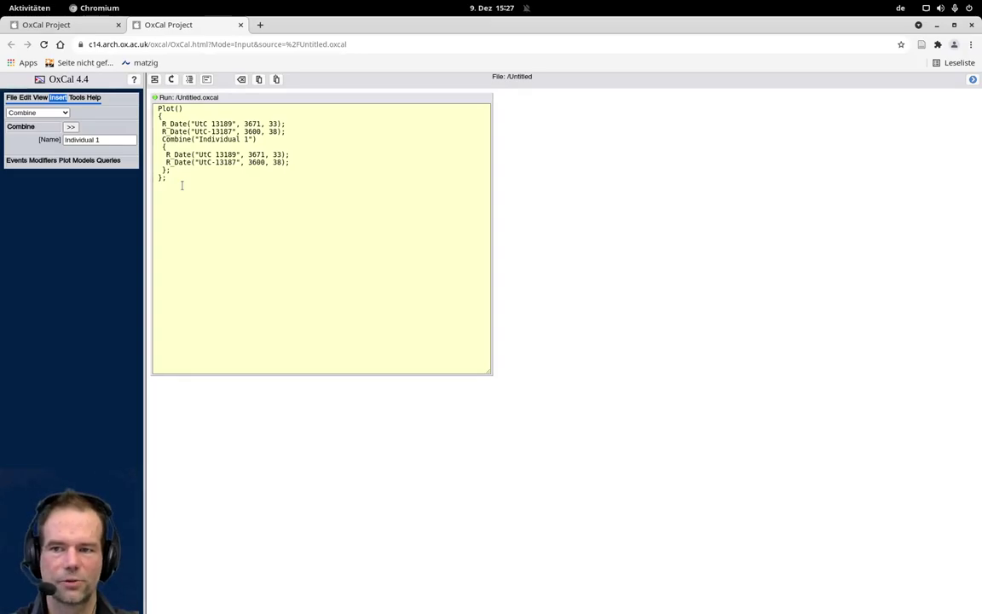
left_click_drag(160, 124, 285, 125)
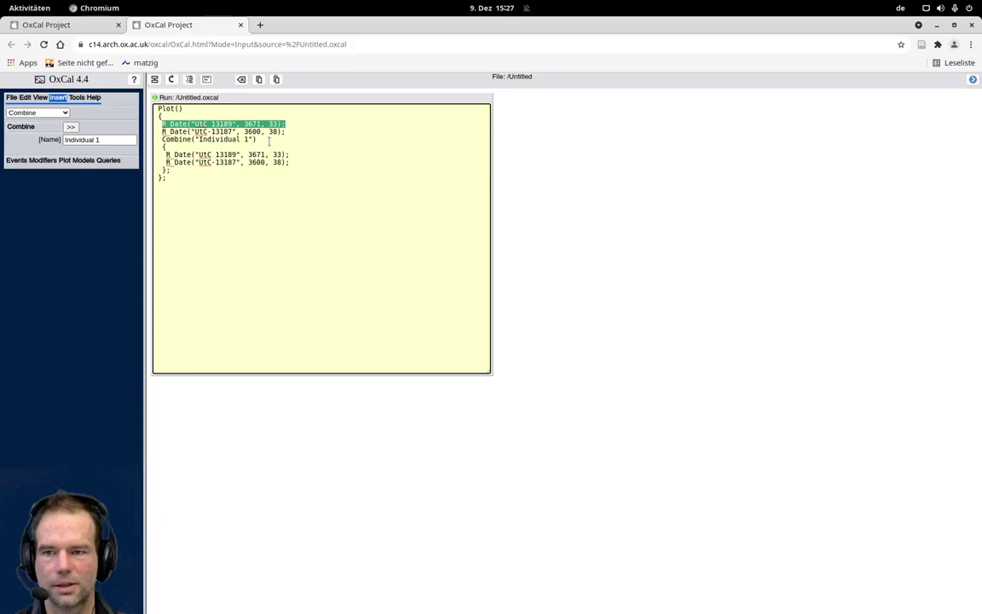
left_click_drag(162, 139, 267, 139)
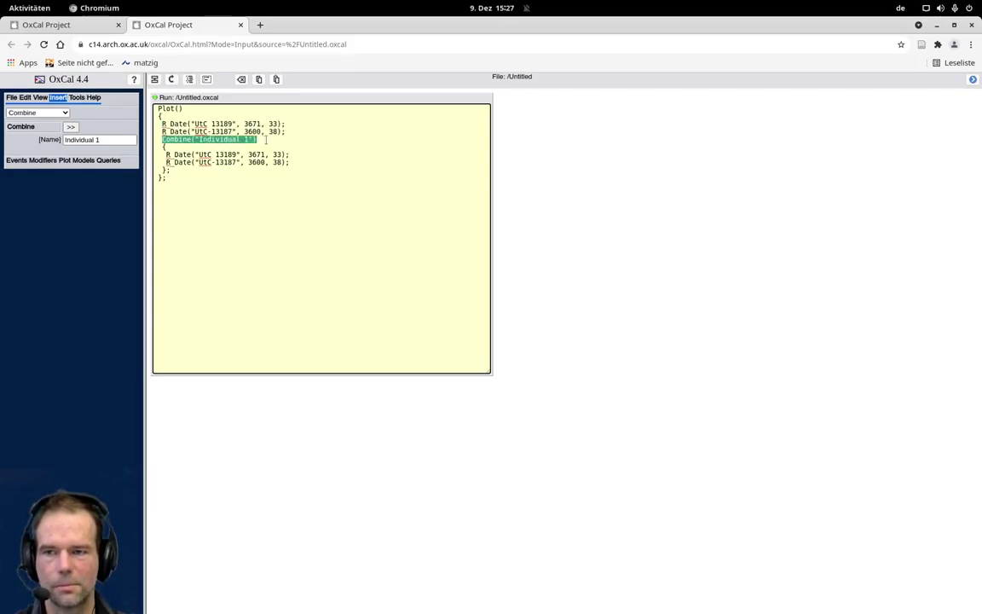
left_click(186, 146)
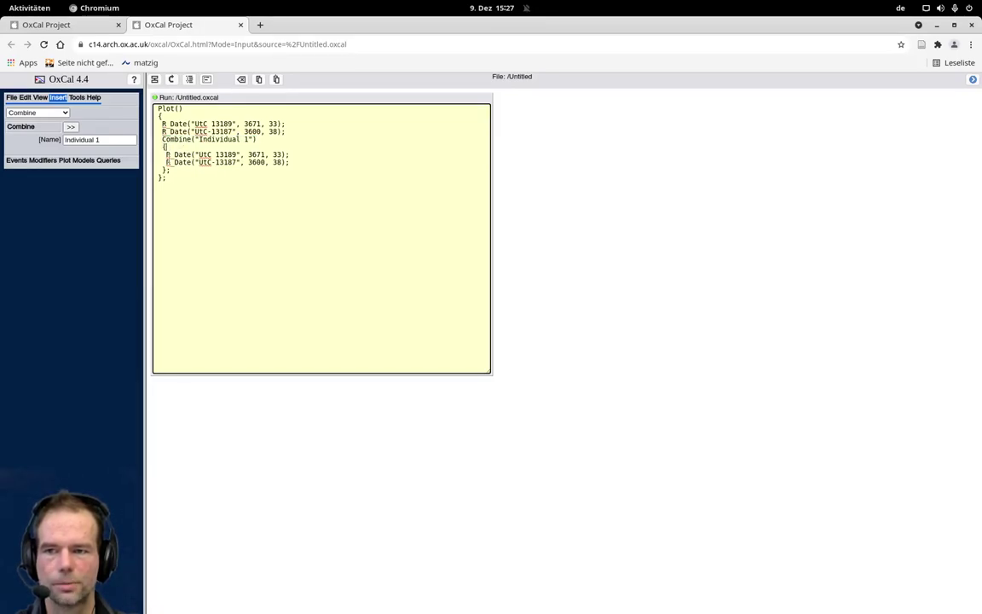
left_click_drag(165, 154, 290, 162)
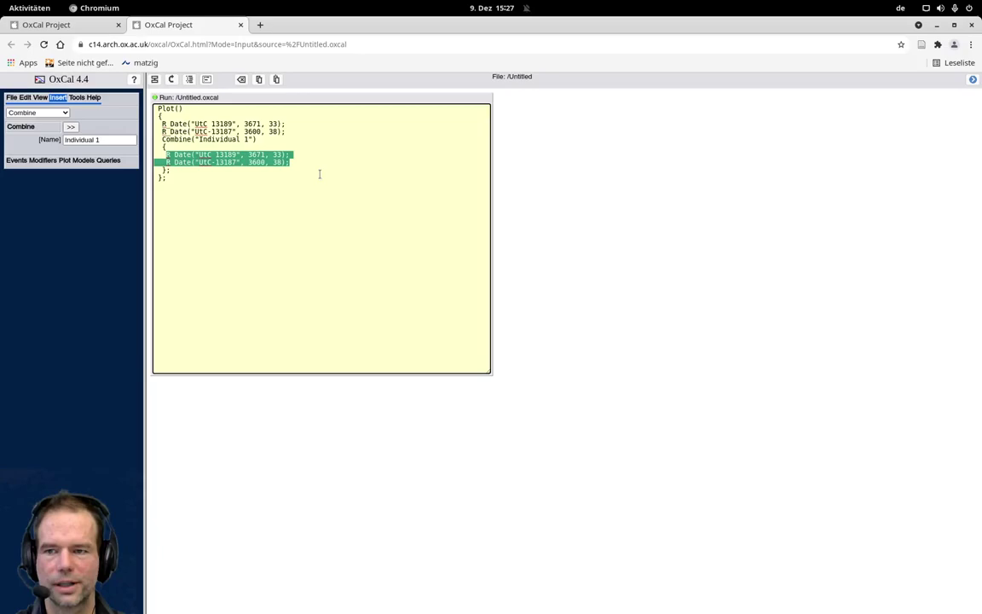
left_click(182, 146)
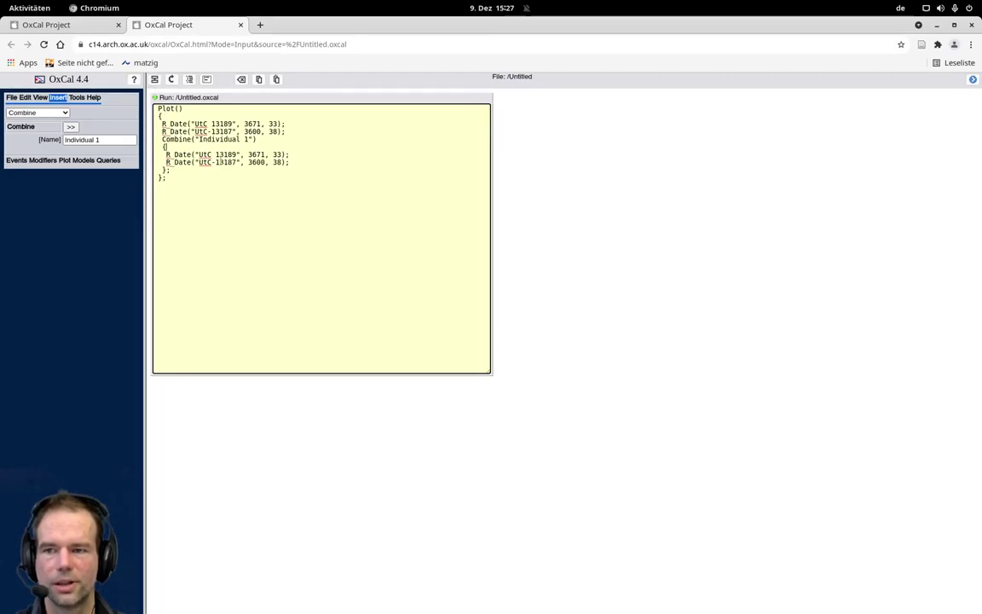
Move the UtC 13189 line into the Combine block, then undo the move.
triple_click(212, 123)
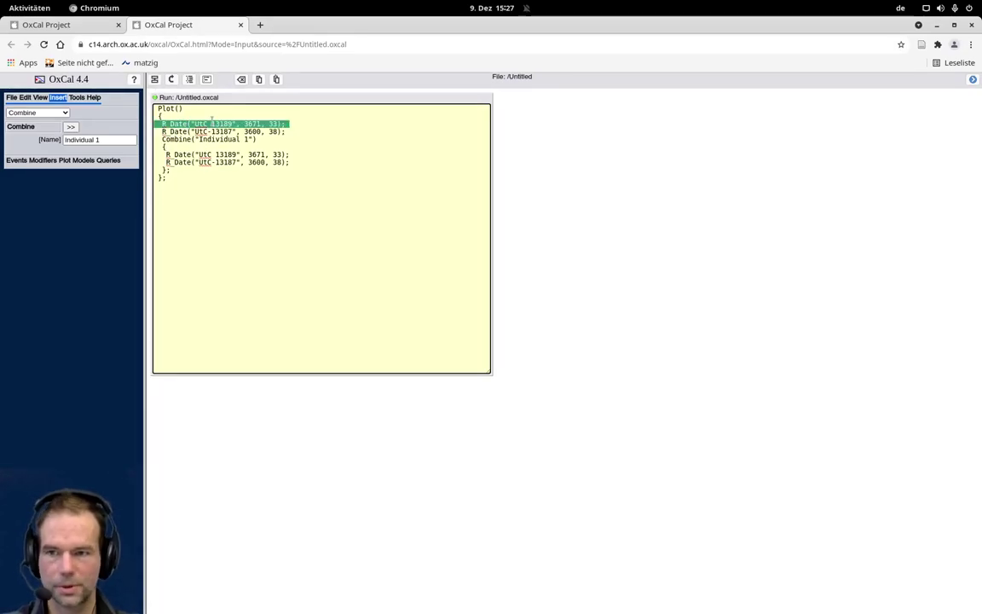
key("Delete")
key("ctrl+v")
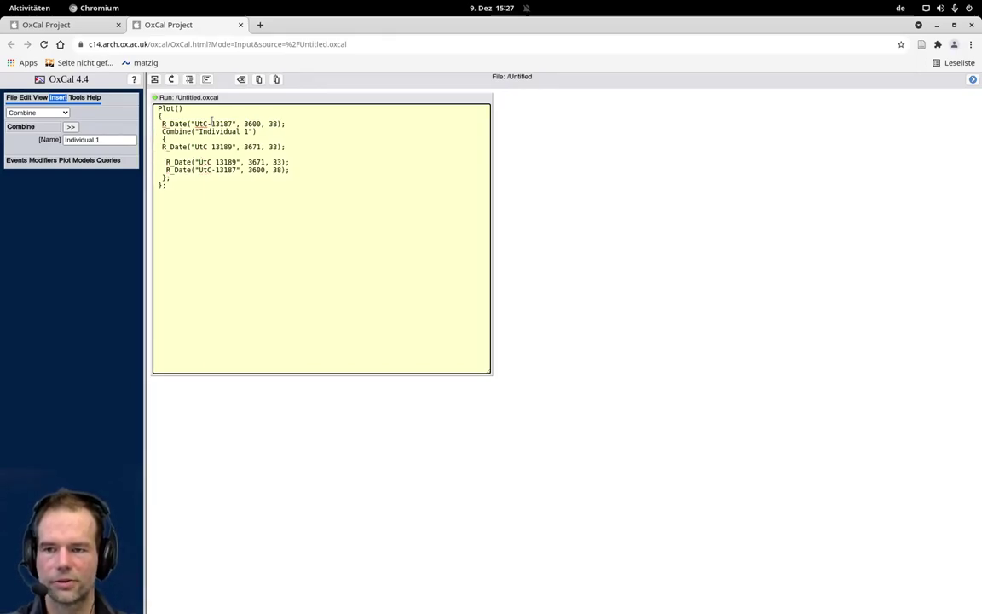
key("ctrl+z")
key("ctrl+z")
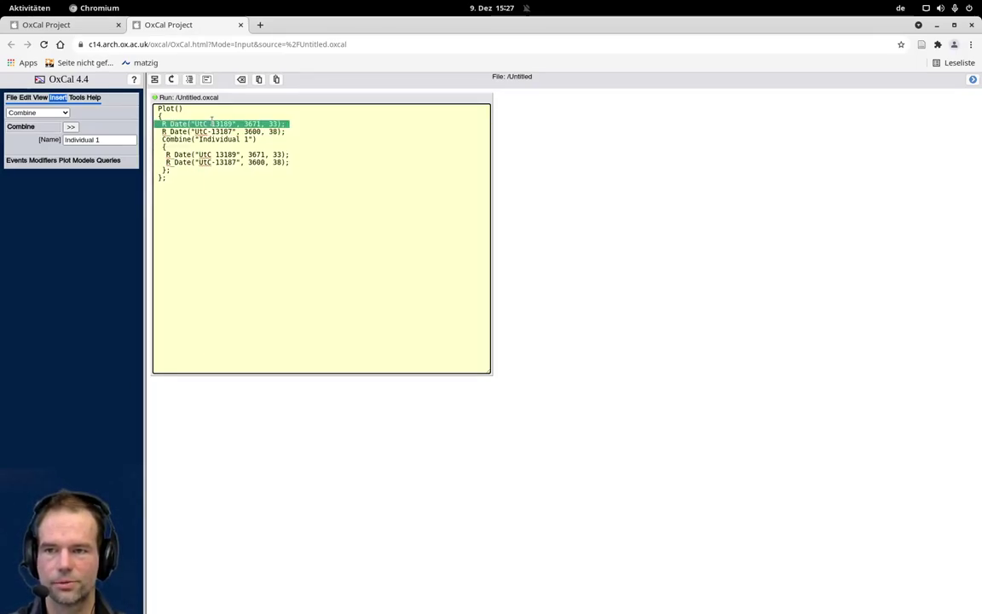
left_click(274, 131)
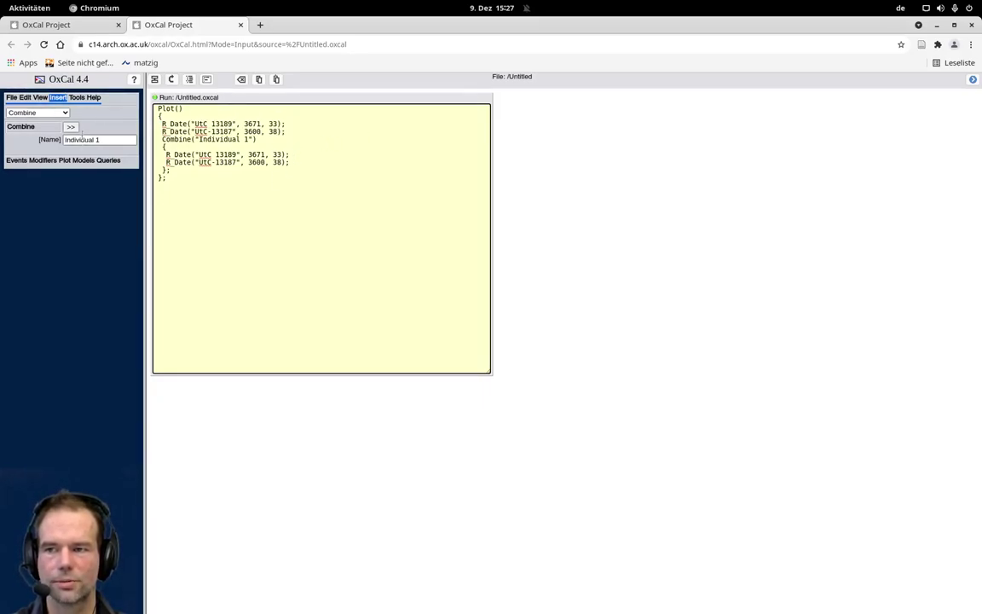
Run the model from the File menu and page through plots to the Individual 1 Combine.
left_click(12, 98)
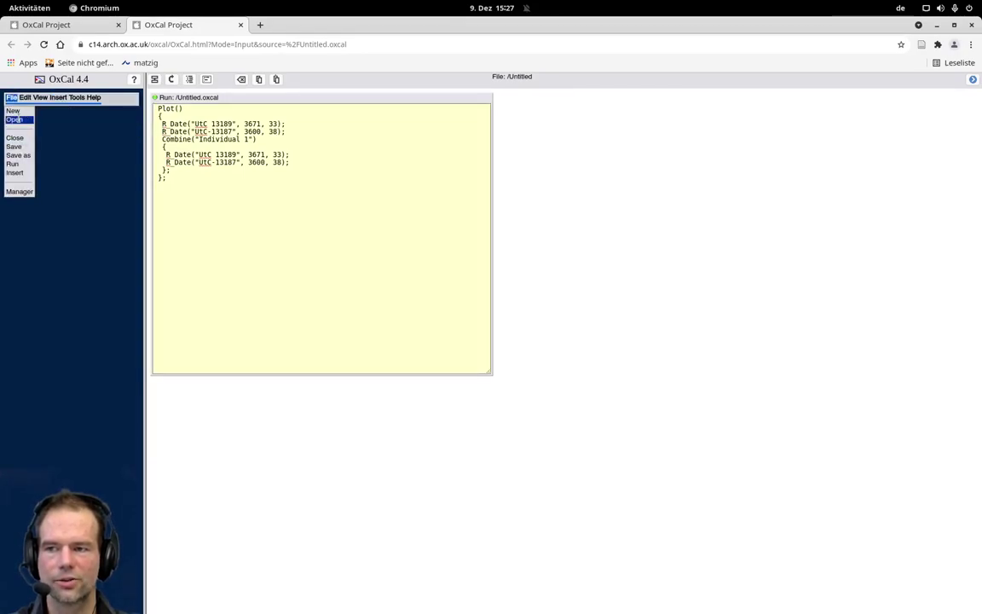
left_click(13, 163)
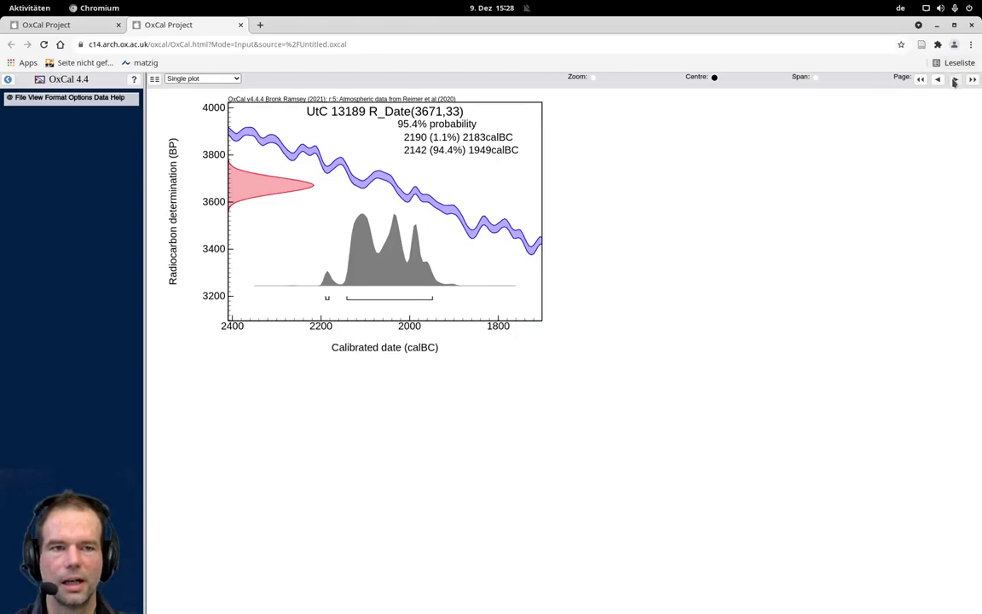
key("Right")
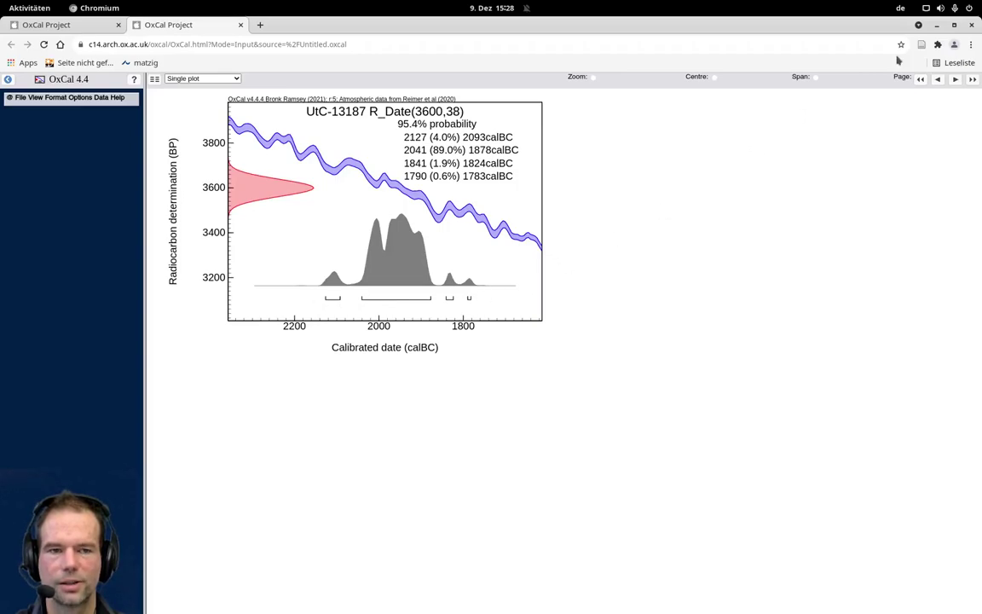
left_click(956, 79)
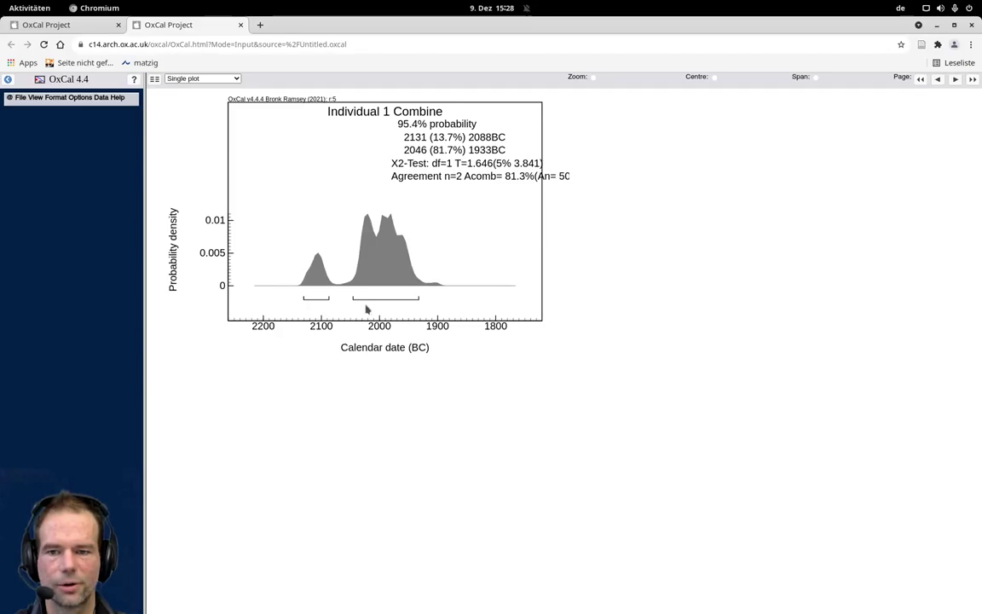
left_click(193, 78)
Show a multiple plot, then the results table with Individual 1 at -2131 to -1933 (95.4%).
left_click(185, 113)
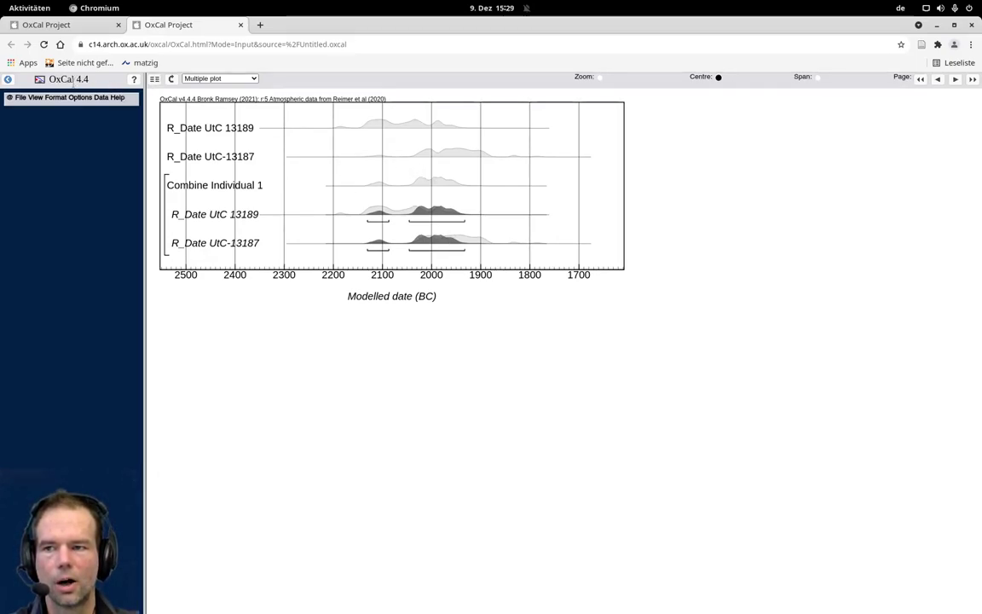
left_click(201, 77)
left_click(213, 96)
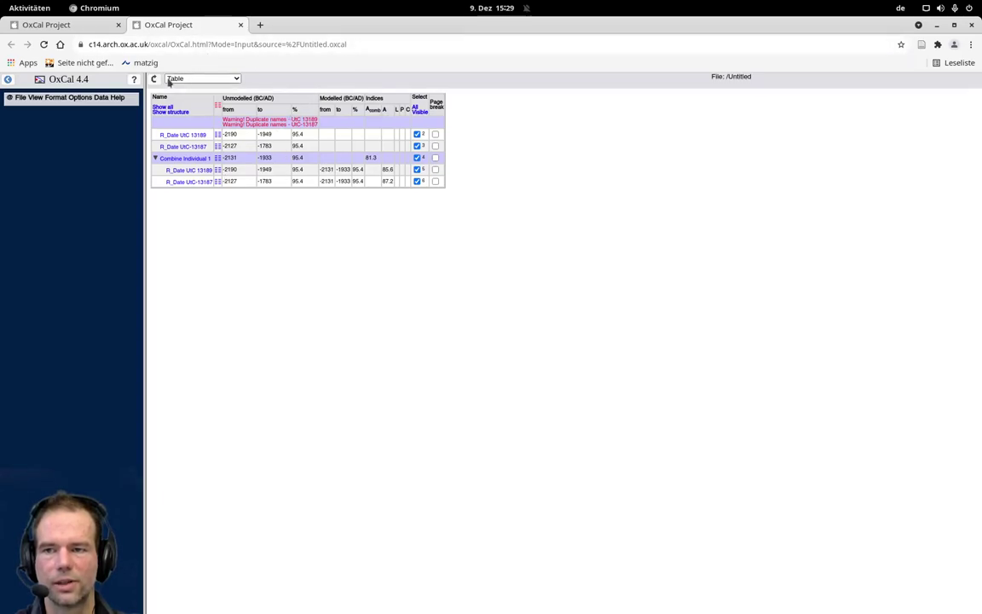
Leave the results table for the code editor showing both dates and the Individual 1 Combine.
key("F11")
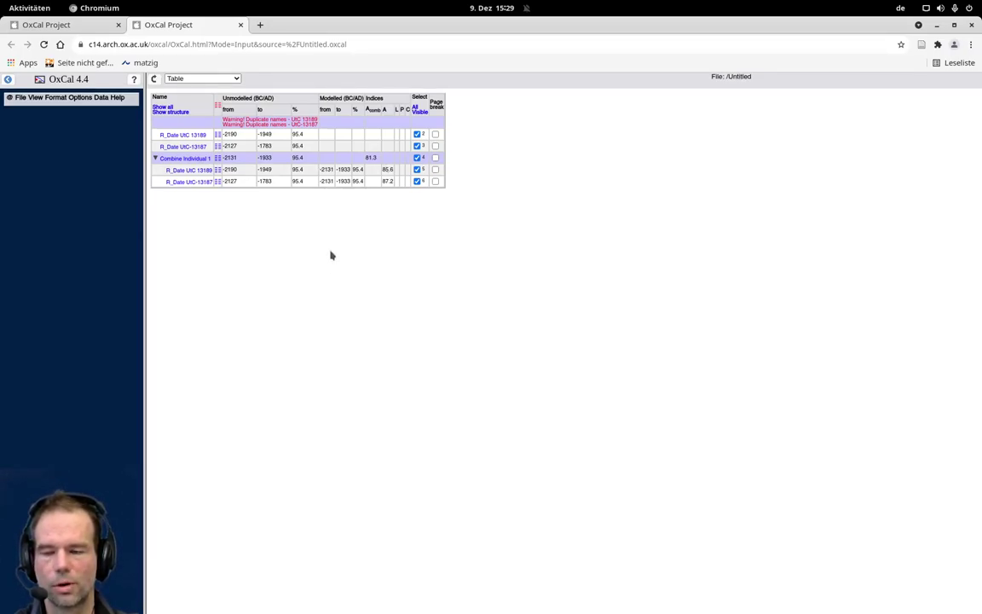
left_click(8, 81)
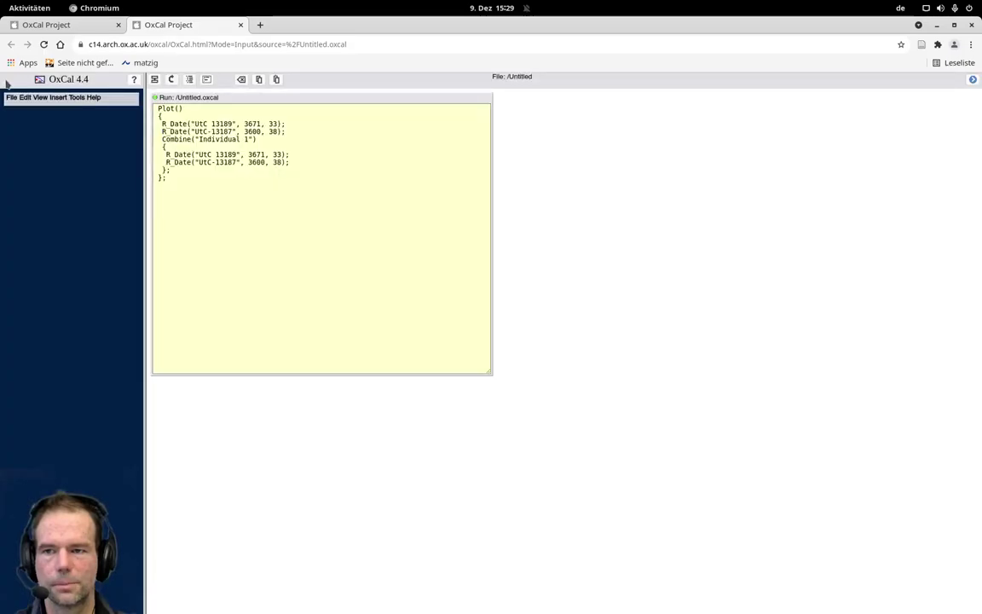
Change the inner UtC-13187 measurement from 3600 to 2600 and rerun the model.
left_click(251, 160)
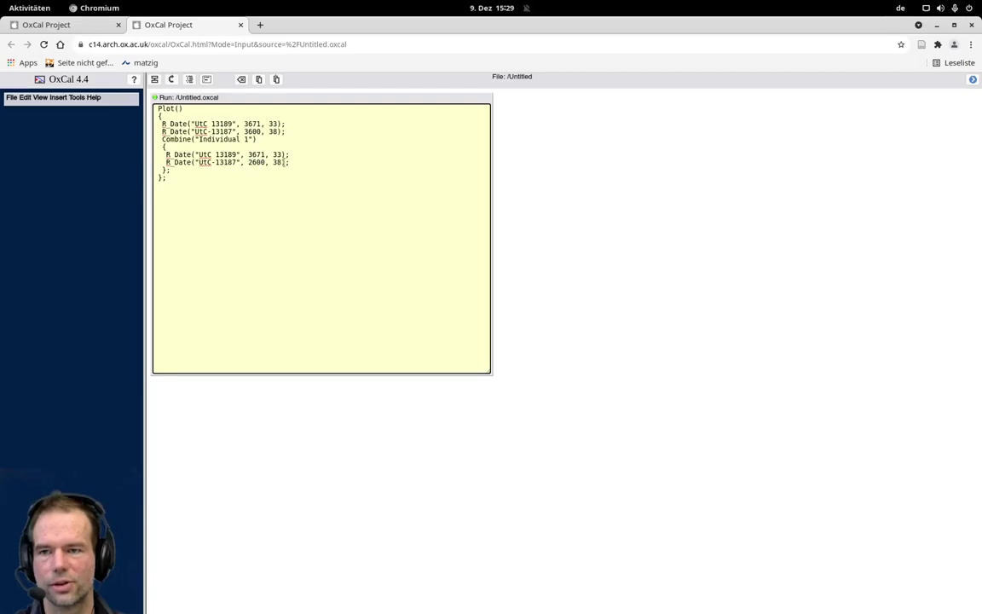
left_click(11, 97)
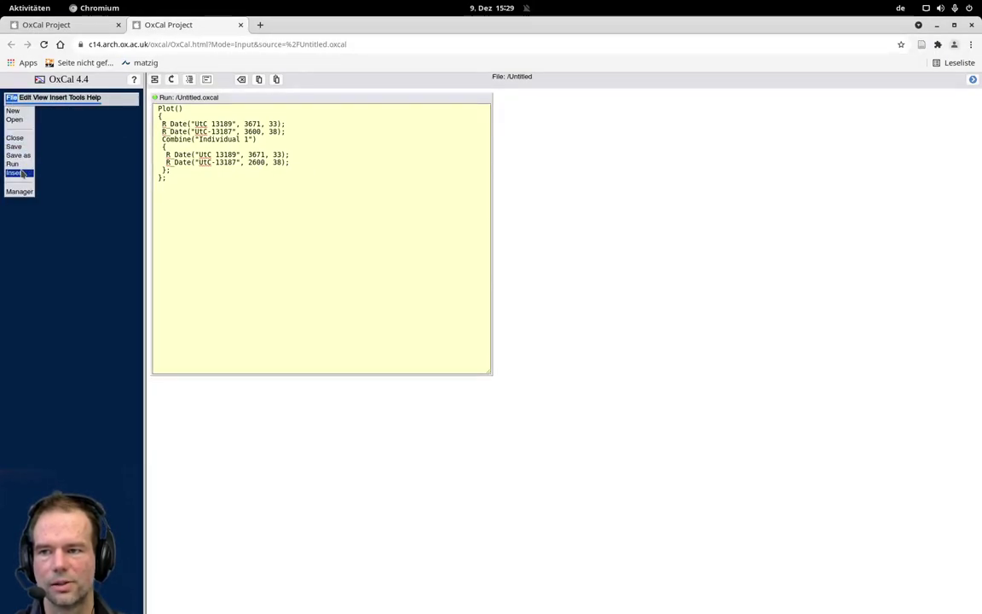
left_click(12, 164)
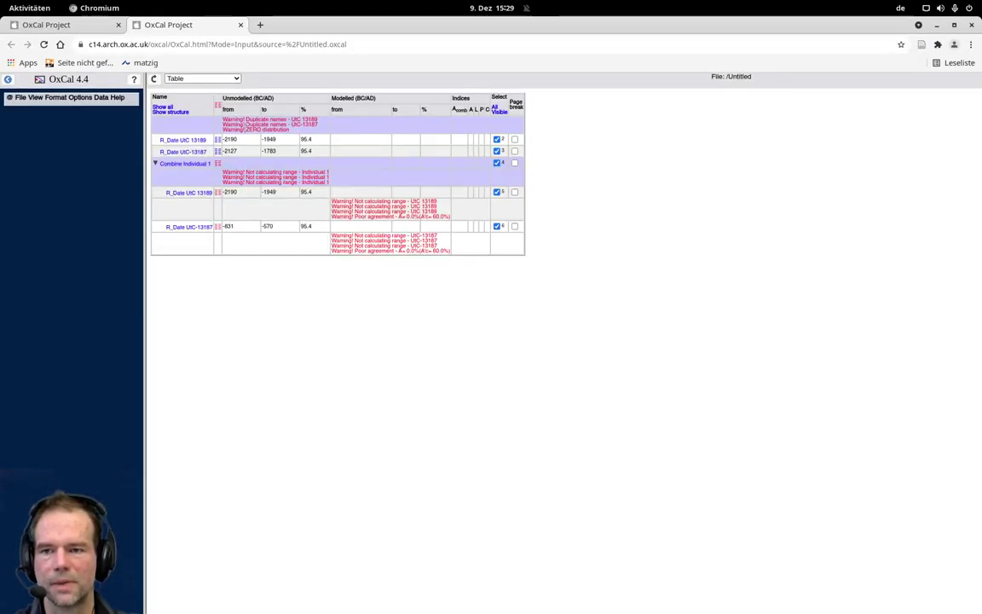